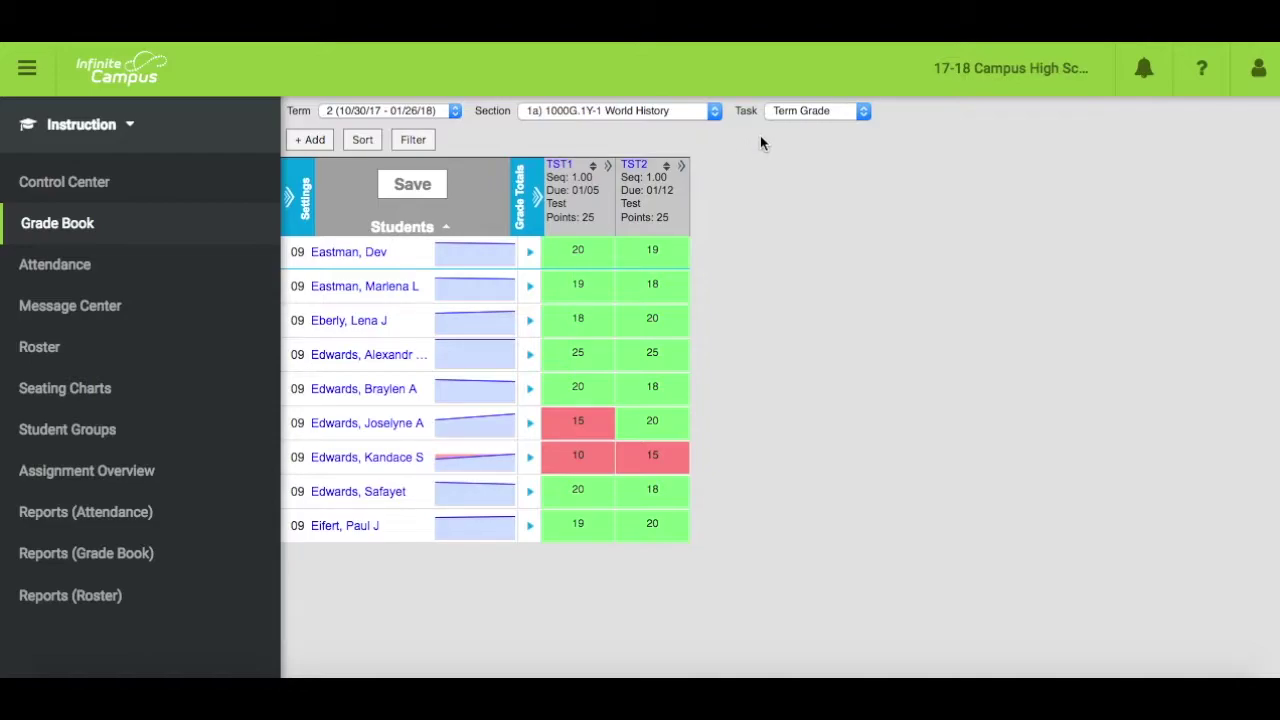
# Open a blank Assignment Detail form for a new World History assignment.
pyautogui.click(322, 140)
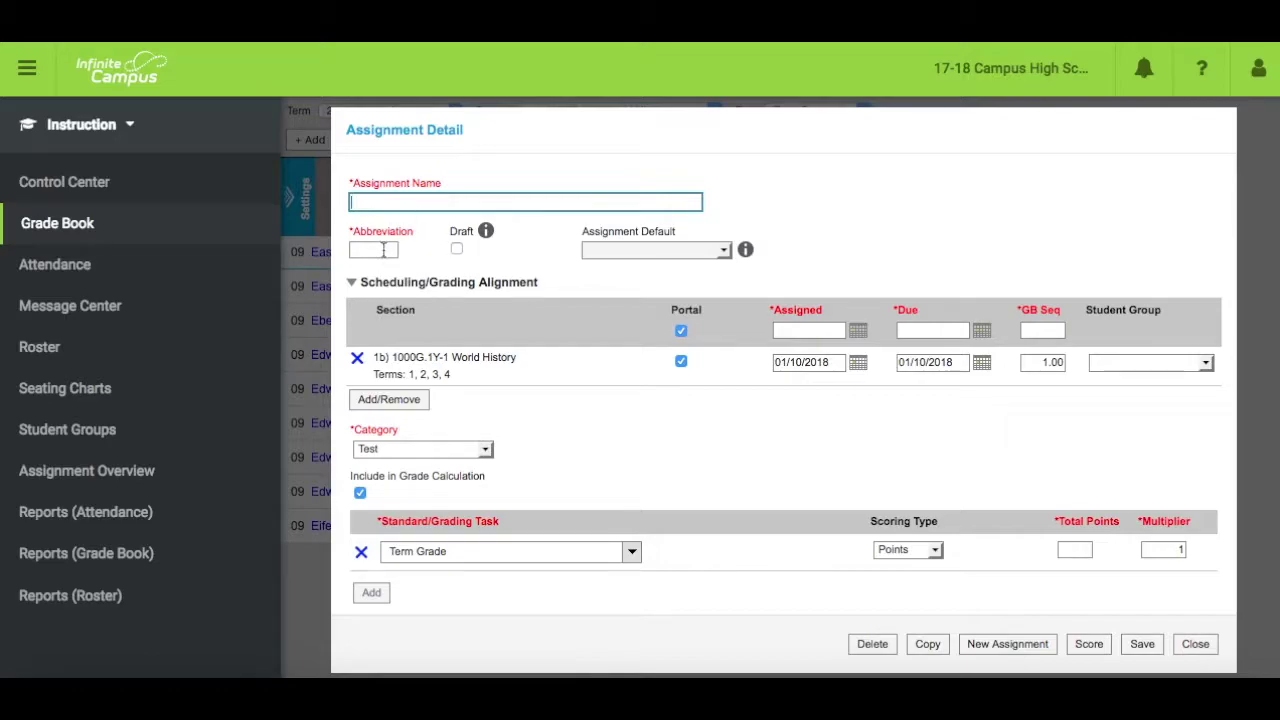
# Enter 'Test 3' as the assignment name and 'TST3' as its abbreviation.
pyautogui.click(401, 201)
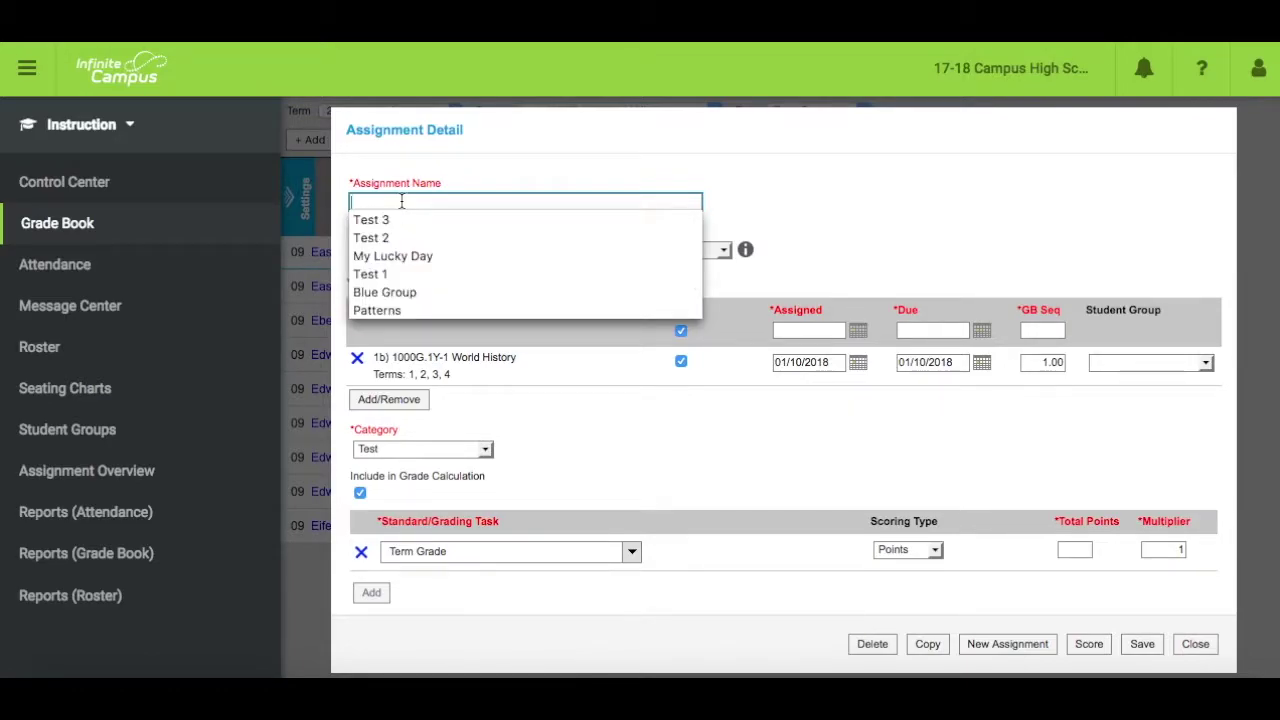
pyautogui.write('Test 3')
pyautogui.press('Tab')
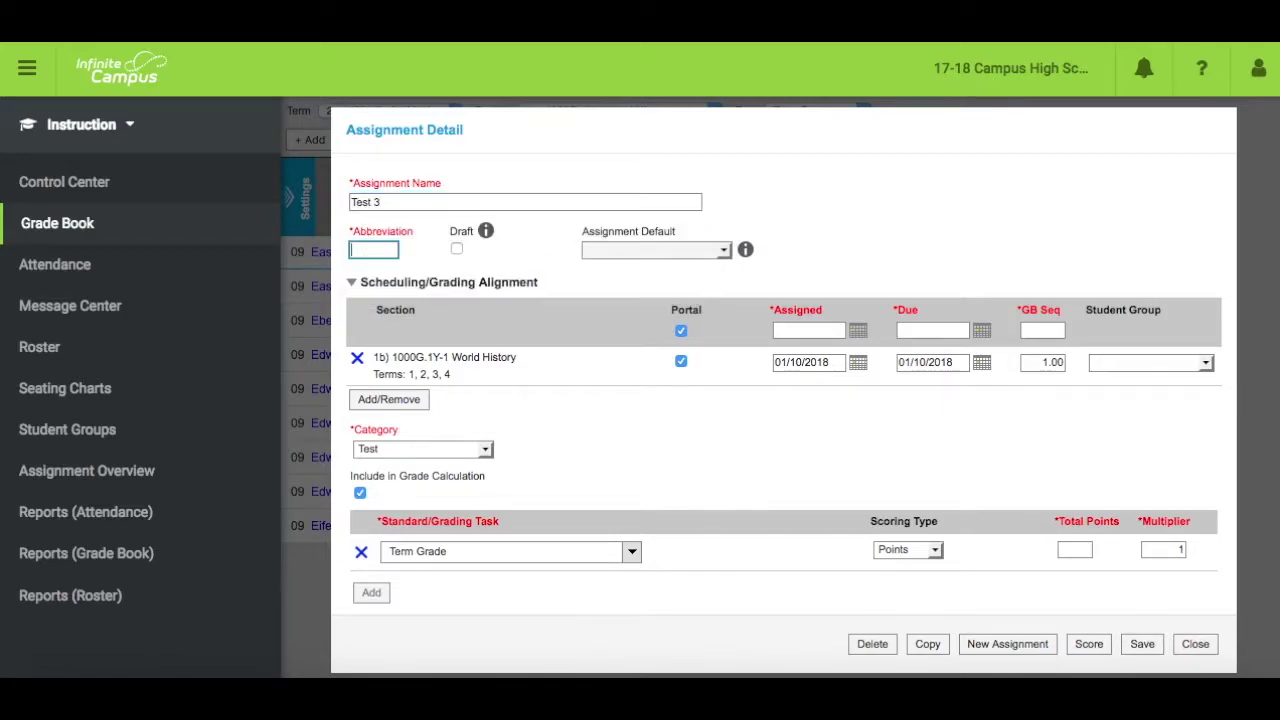
pyautogui.write('TST3')
pyautogui.click(1207, 366)
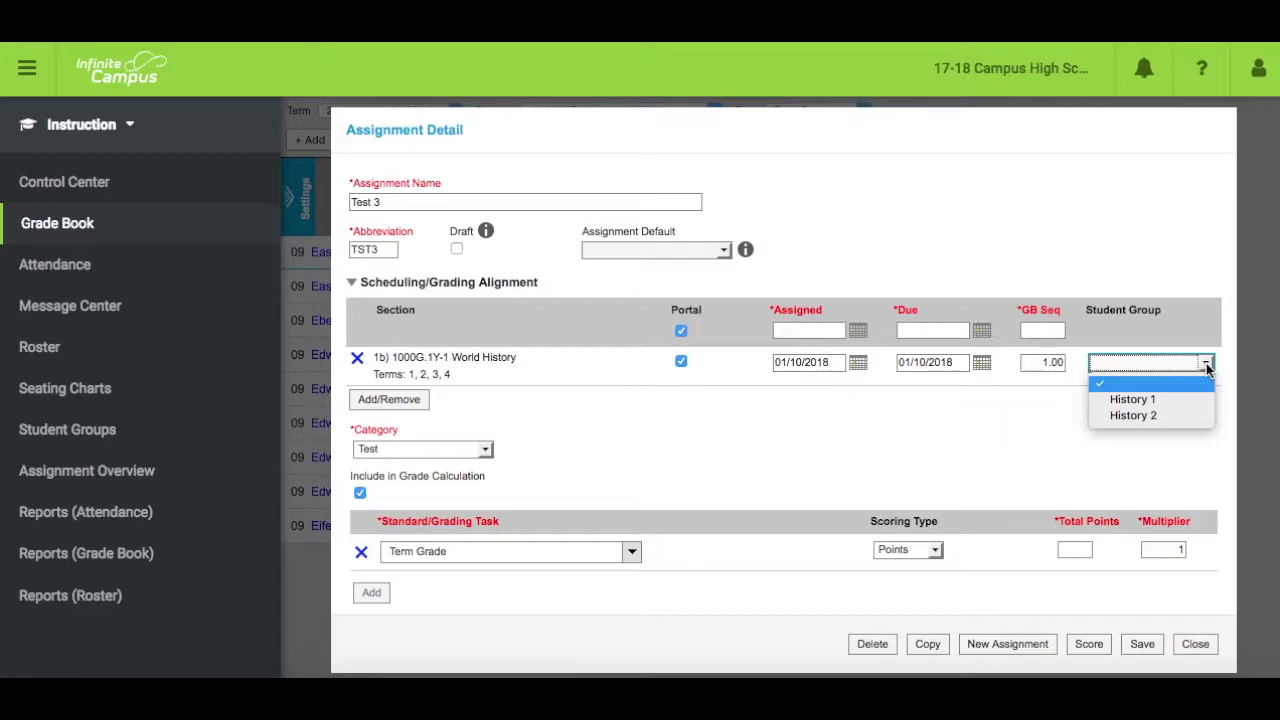
# Leave the student group blank and keep Test as the category.
pyautogui.click(1207, 366)
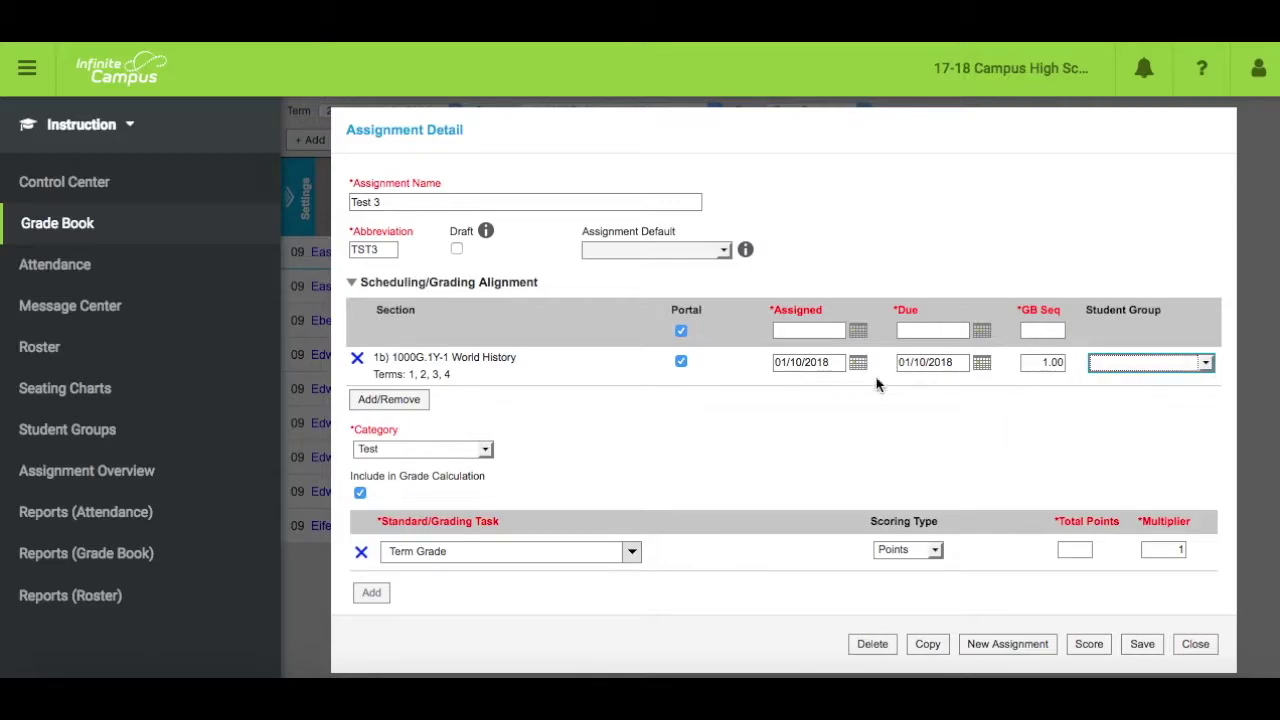
pyautogui.click(486, 454)
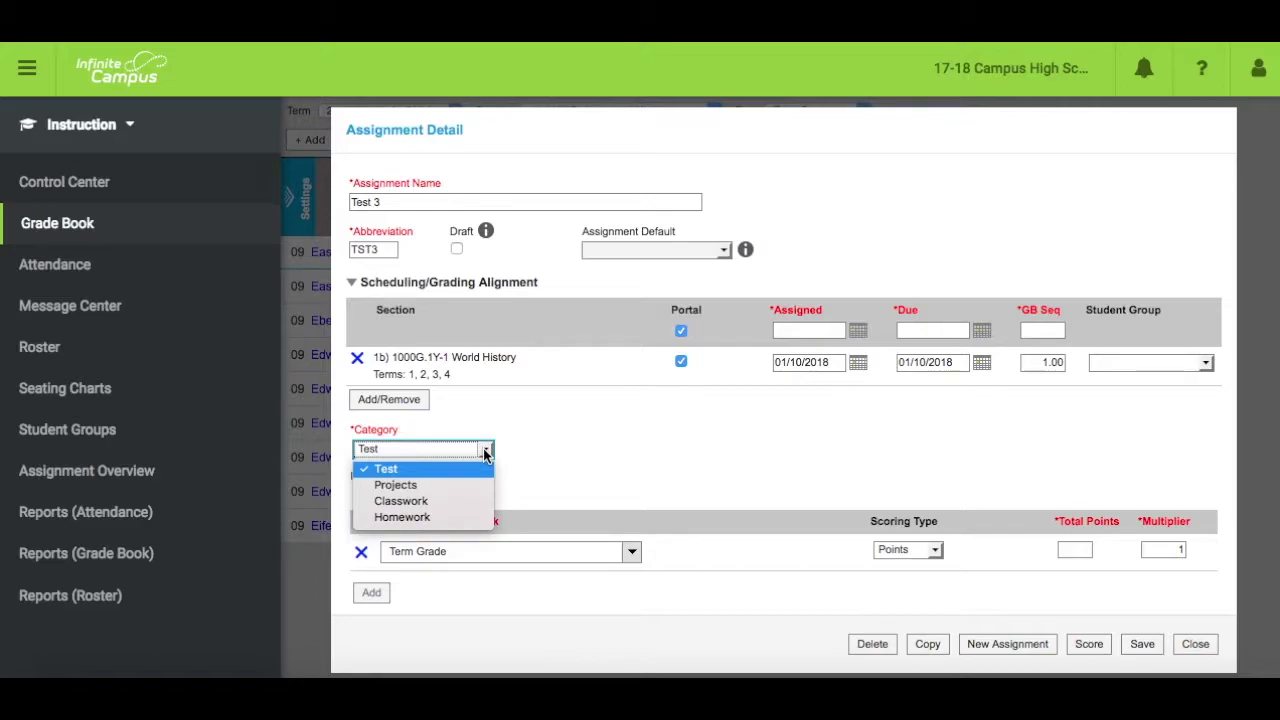
pyautogui.click(488, 468)
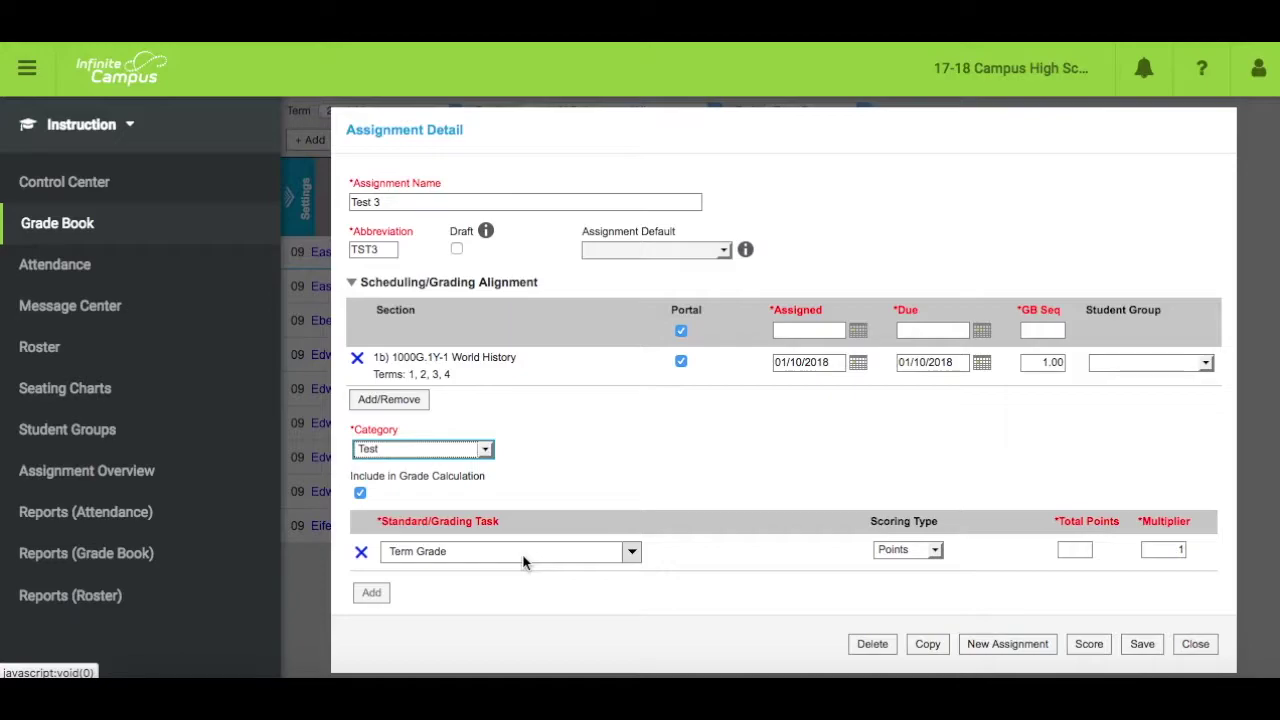
# Set Test 3 to 25 total points, save it and return to the grade book.
pyautogui.click(1079, 549)
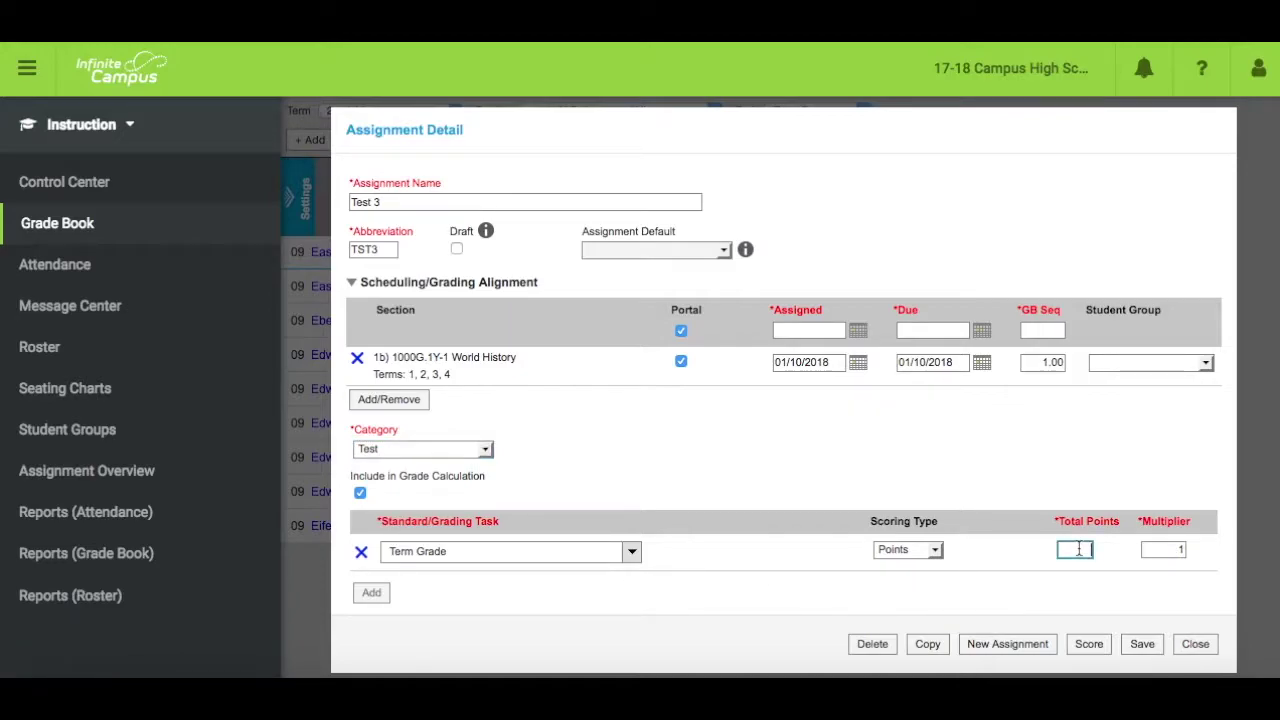
pyautogui.write('25')
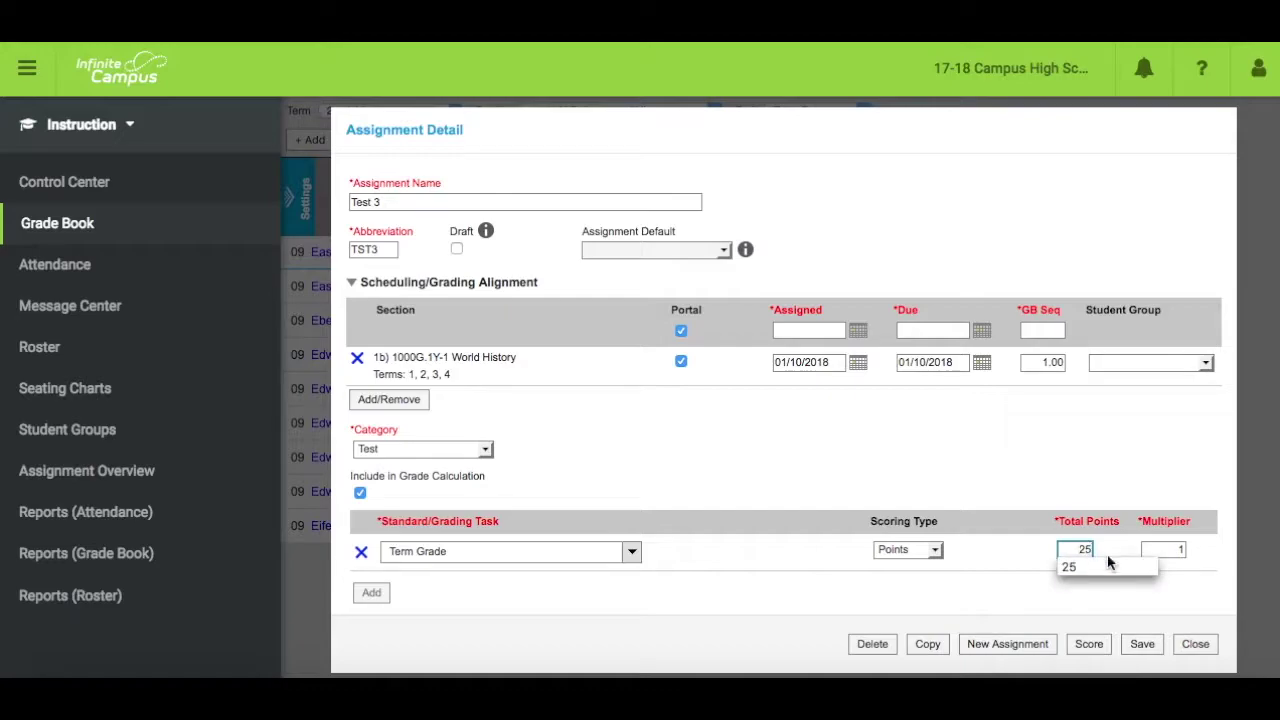
pyautogui.click(1189, 567)
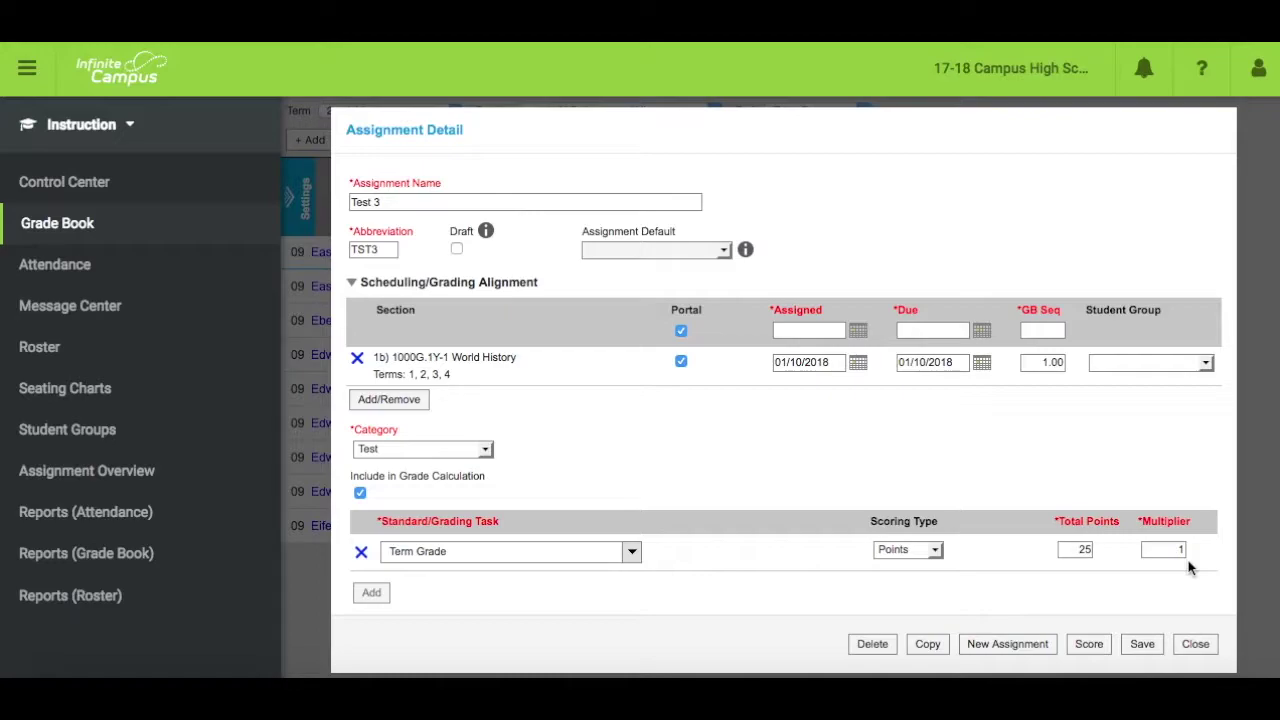
pyautogui.click(1143, 644)
pyautogui.click(1196, 646)
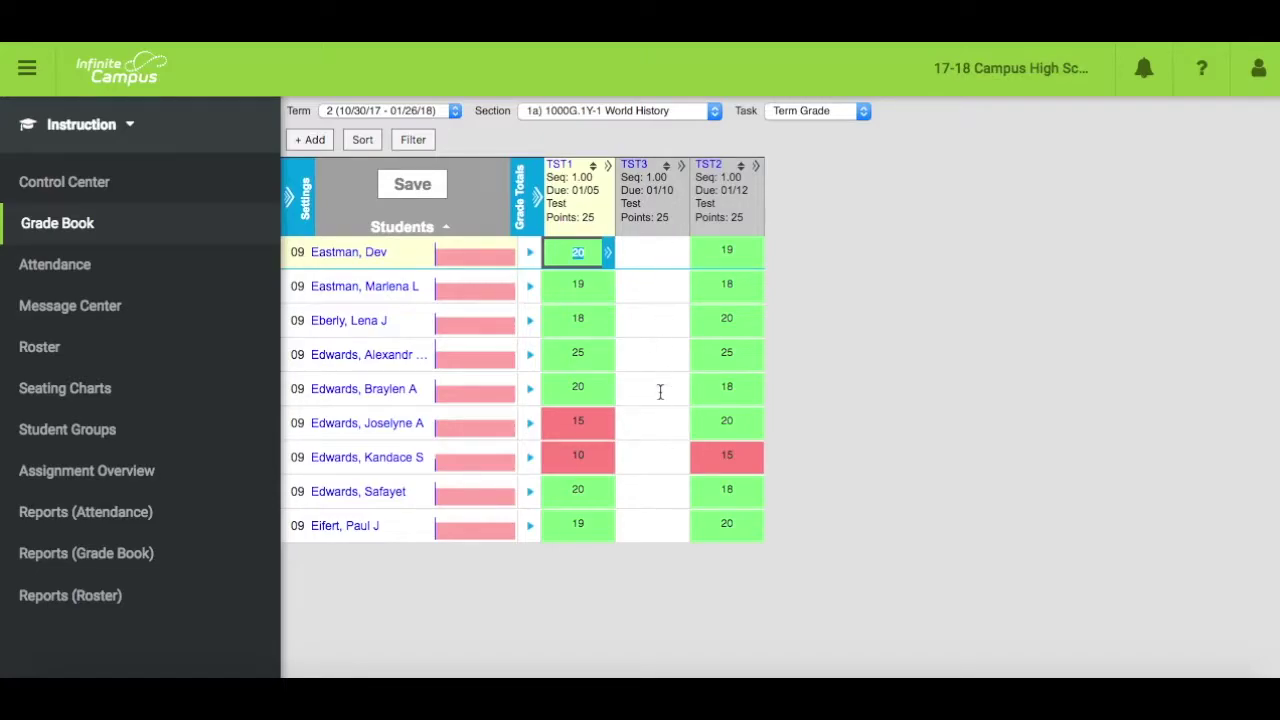
# Enter TST3 scores of 25, 20 and 21 for the first three students.
pyautogui.click(665, 250)
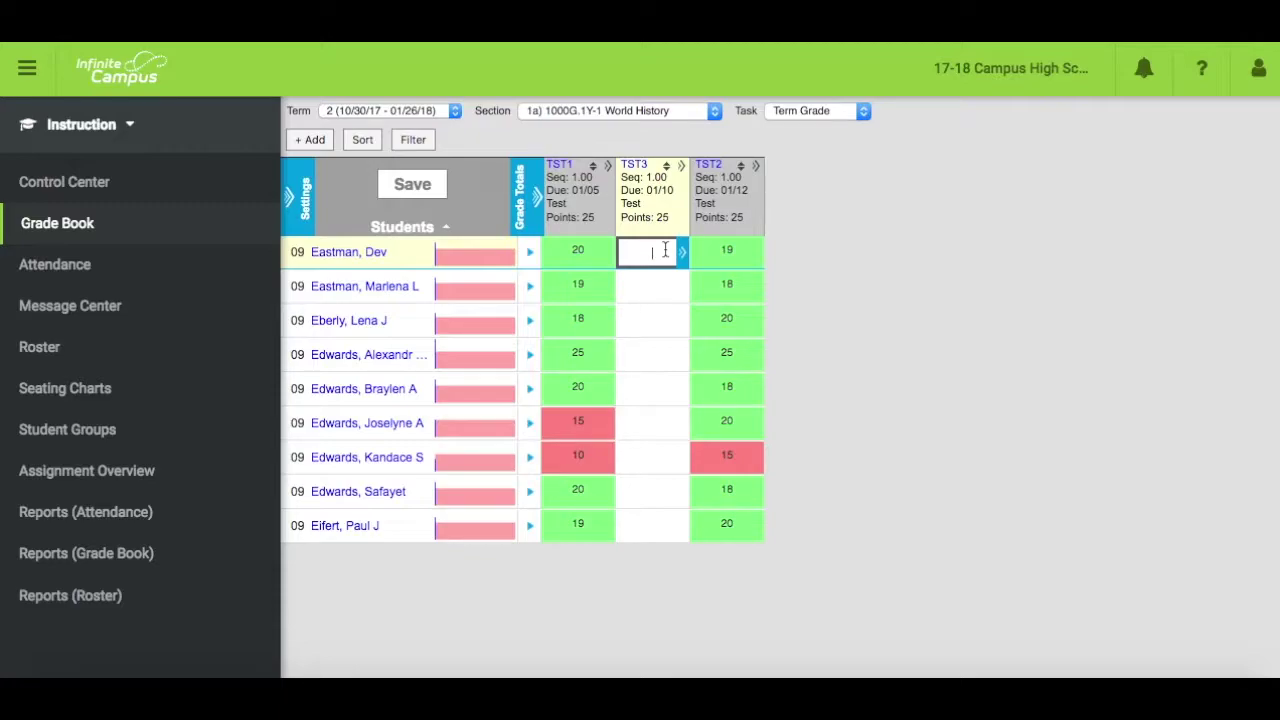
pyautogui.write('25')
pyautogui.press('Return')
pyautogui.write('20')
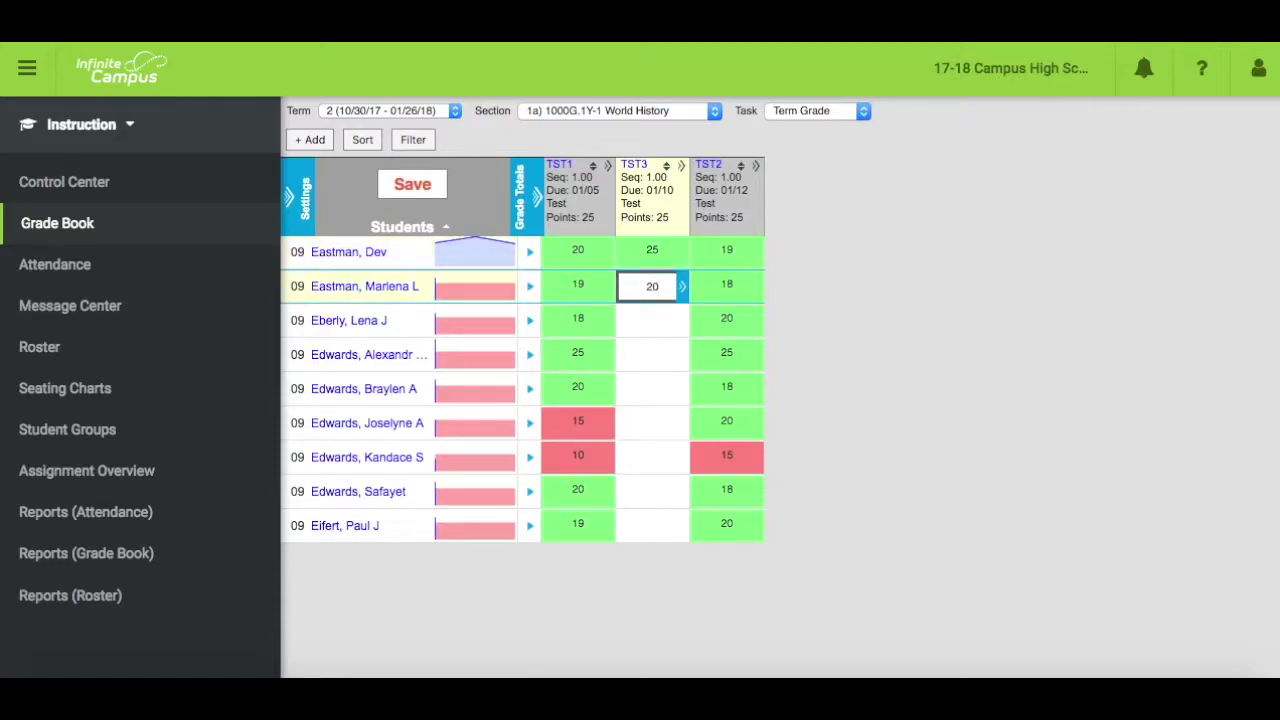
pyautogui.press('Return')
pyautogui.write('21')
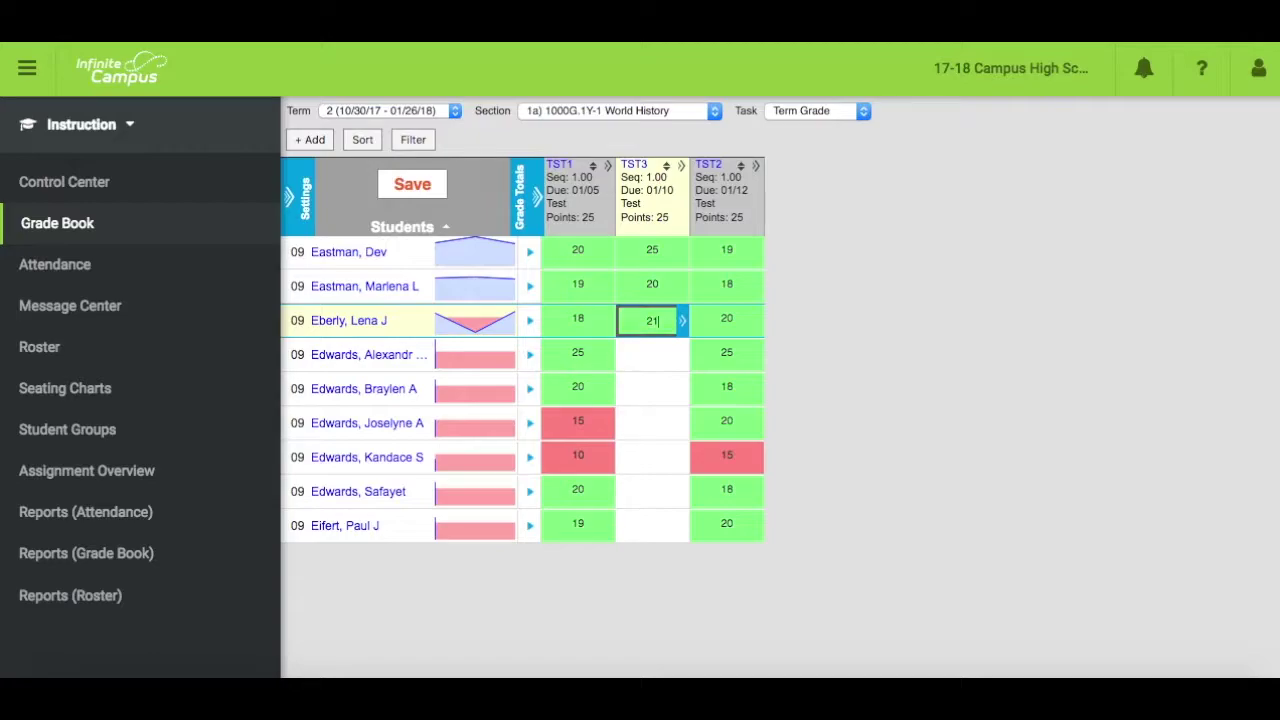
# Expand the TST3 column and add the comment 'Great!' to the first student's score.
pyautogui.click(681, 167)
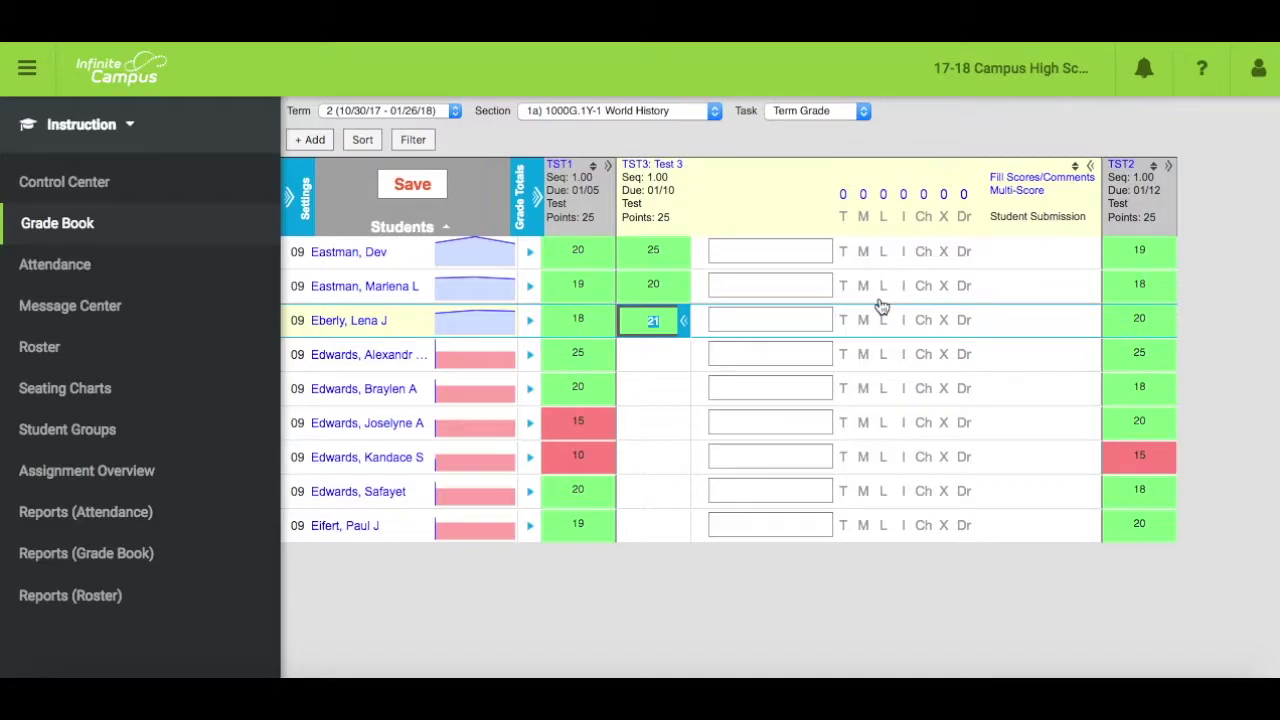
pyautogui.click(785, 257)
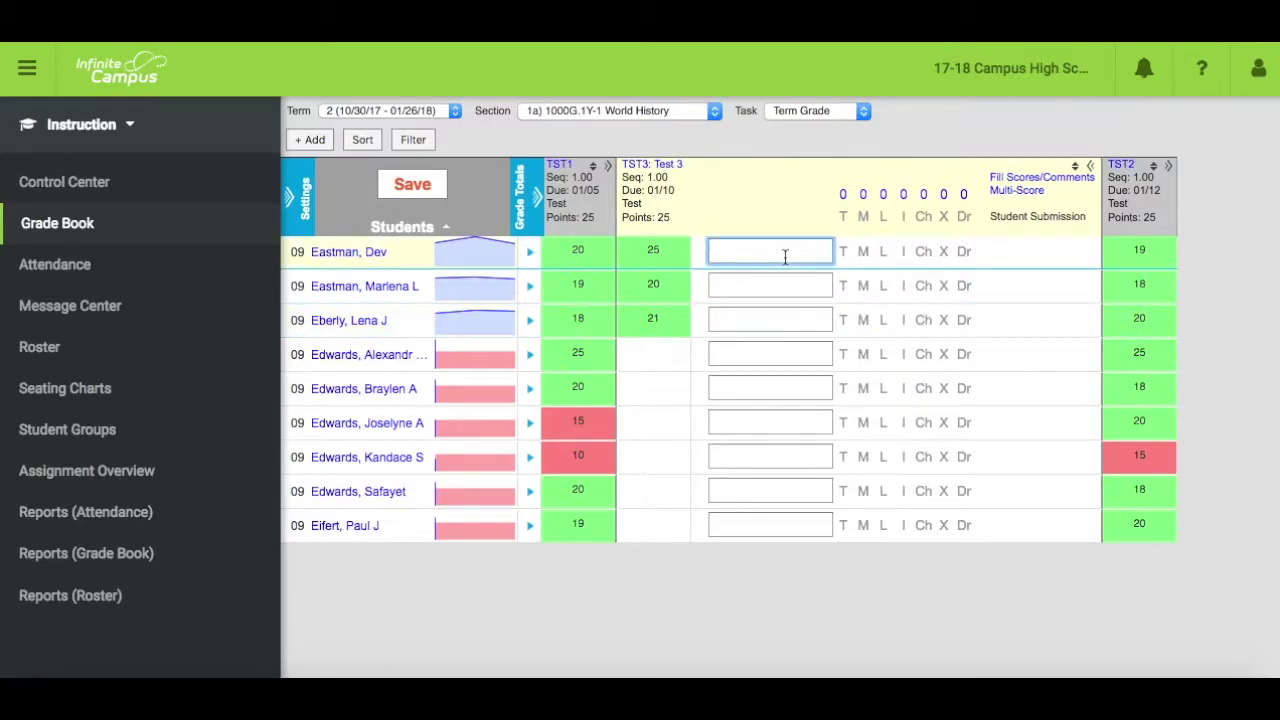
pyautogui.write('Great!')
pyautogui.click(1054, 179)
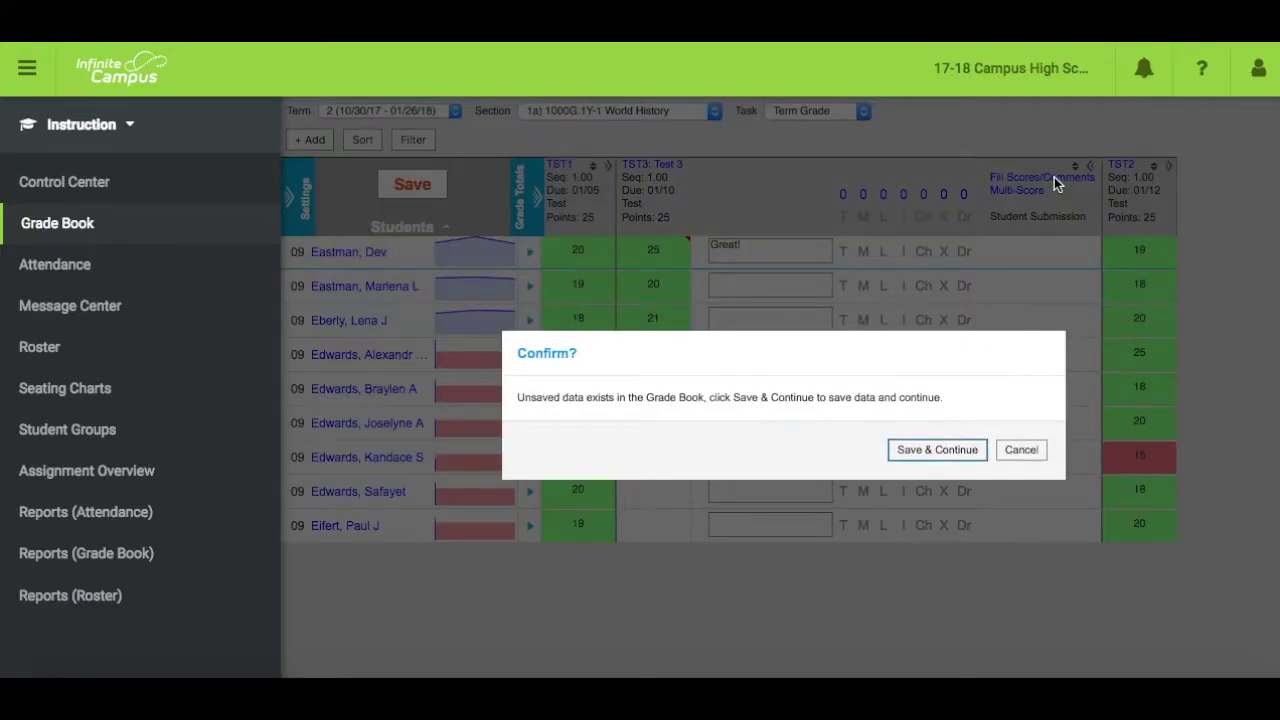
# Save pending changes, then fill every empty GT1: Term Grade Test 3 score with 22.
pyautogui.click(900, 456)
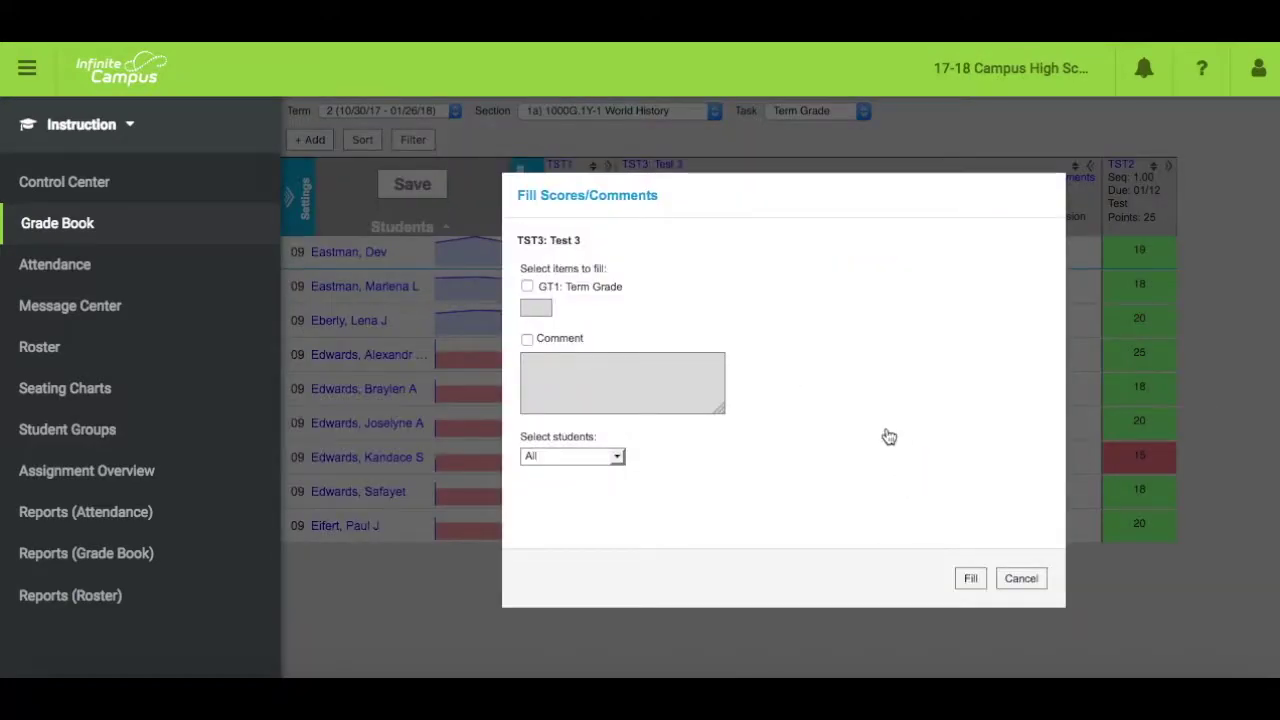
pyautogui.click(527, 287)
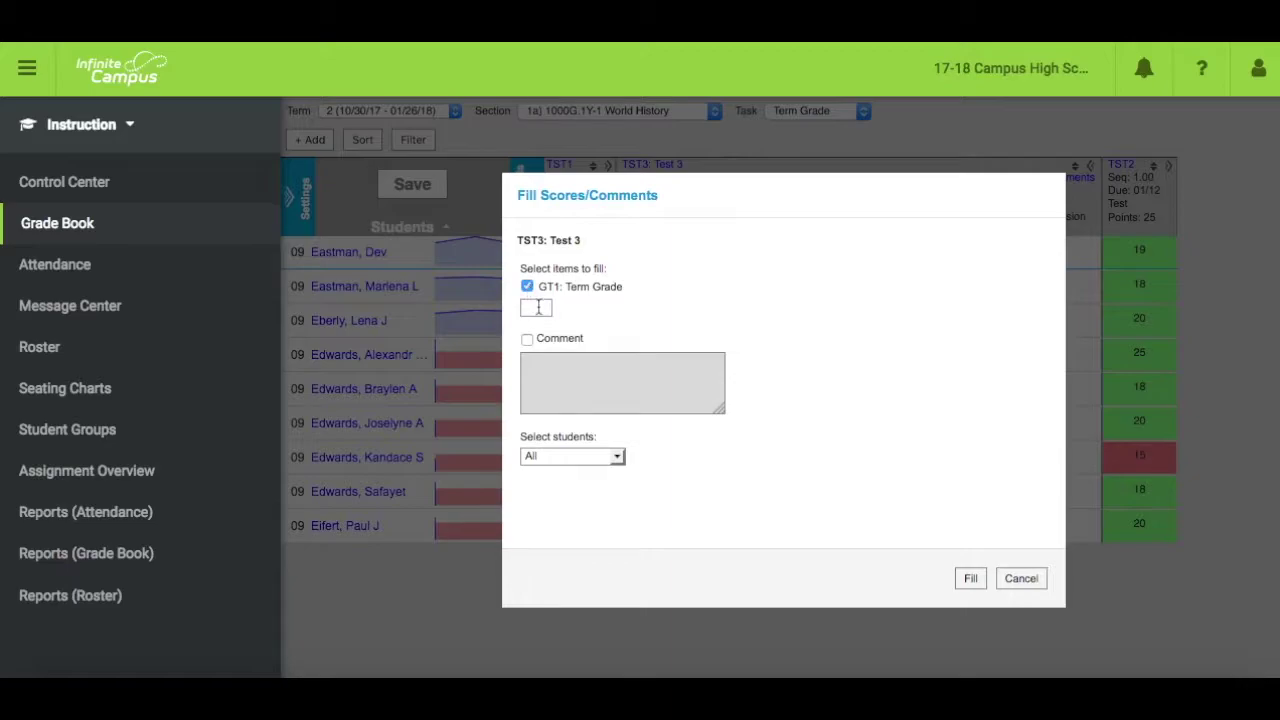
pyautogui.click(535, 307)
pyautogui.write('22')
pyautogui.click(616, 462)
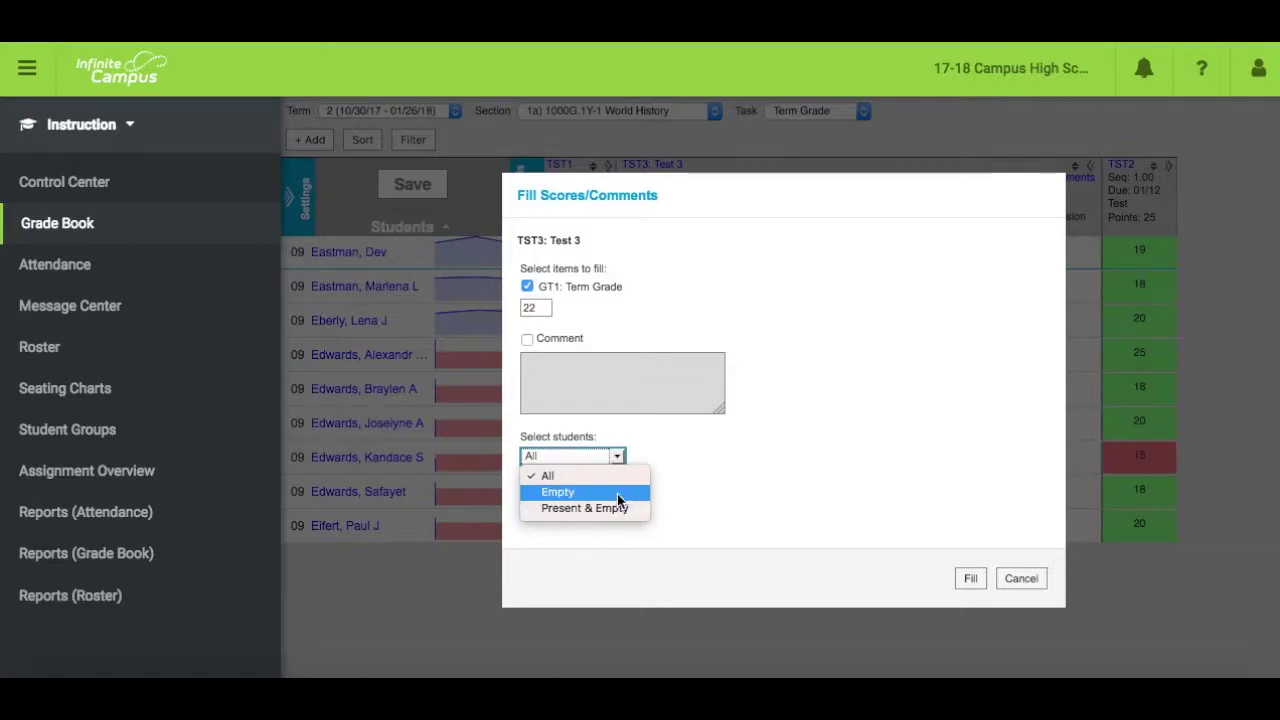
pyautogui.click(585, 492)
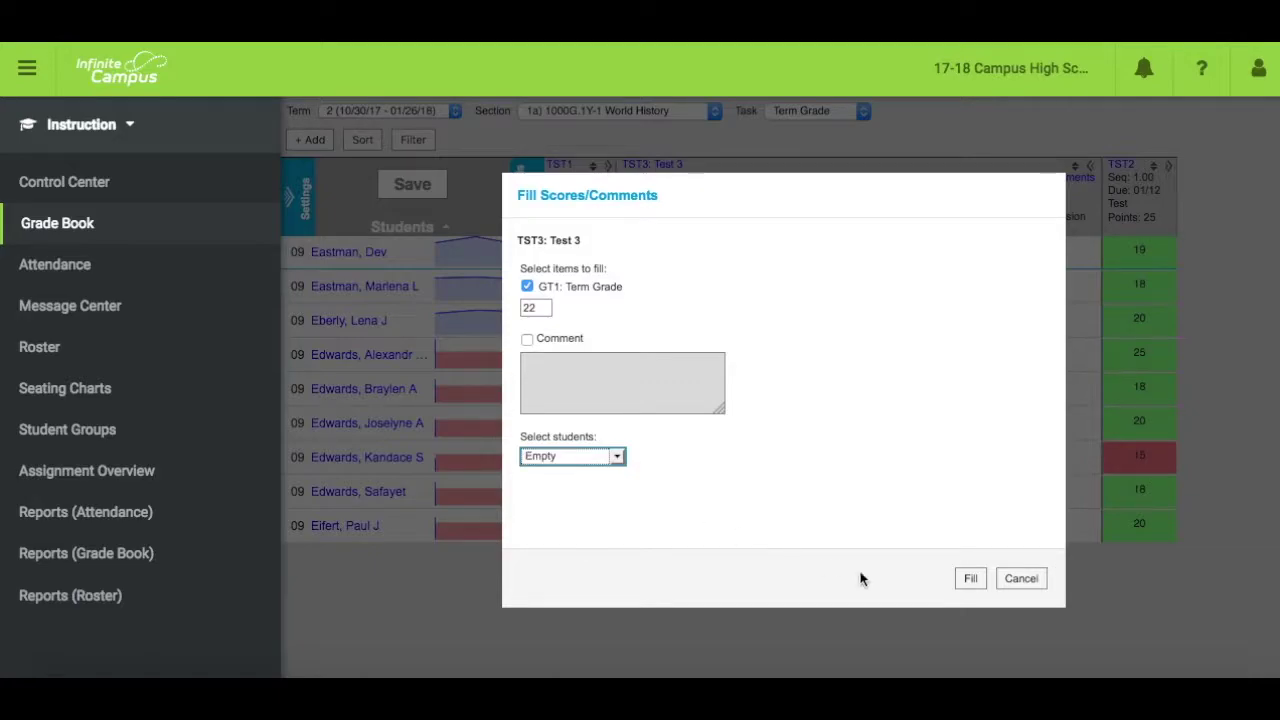
pyautogui.click(972, 580)
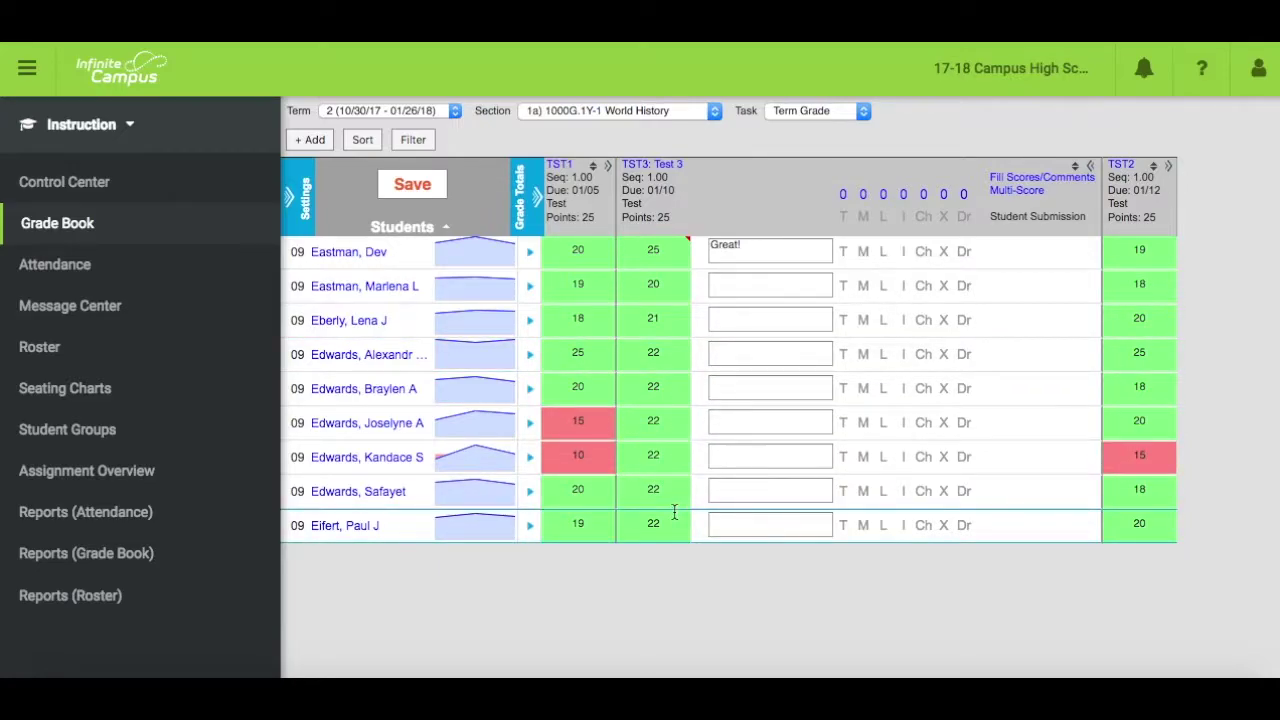
# Save the filled Test 3 scores and the 'Great!' comment to the grade book.
pyautogui.click(414, 188)
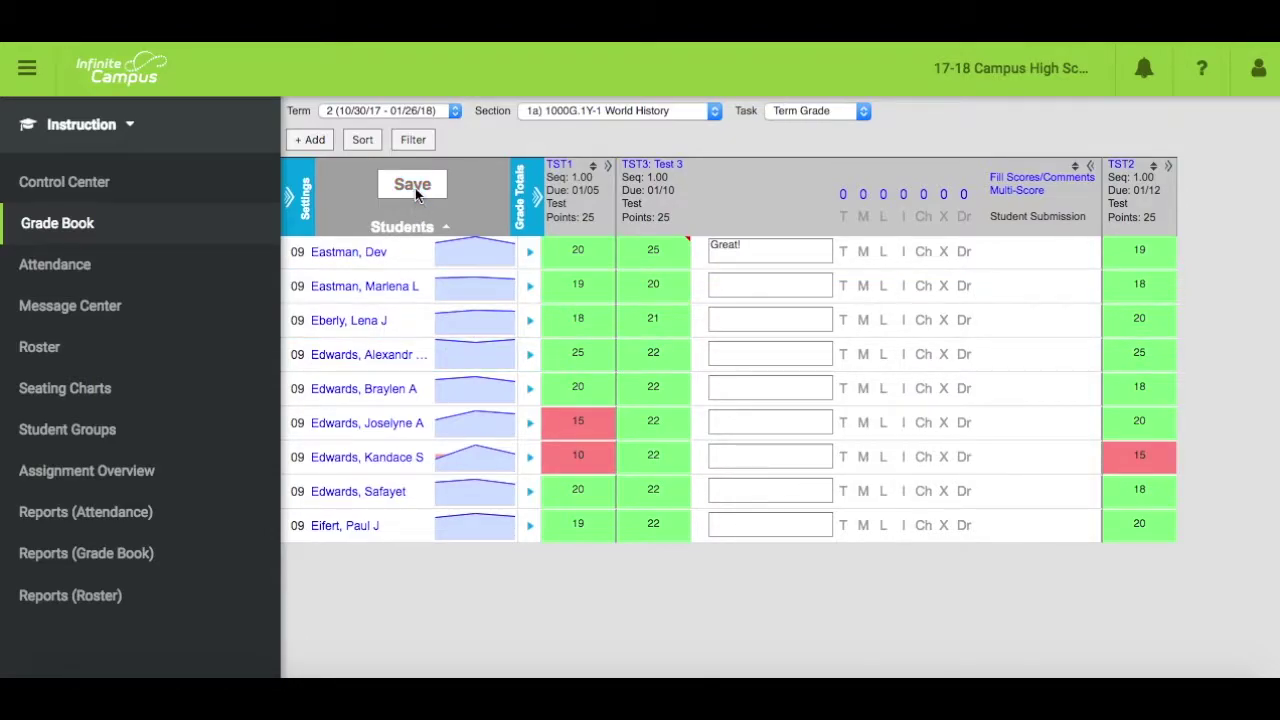